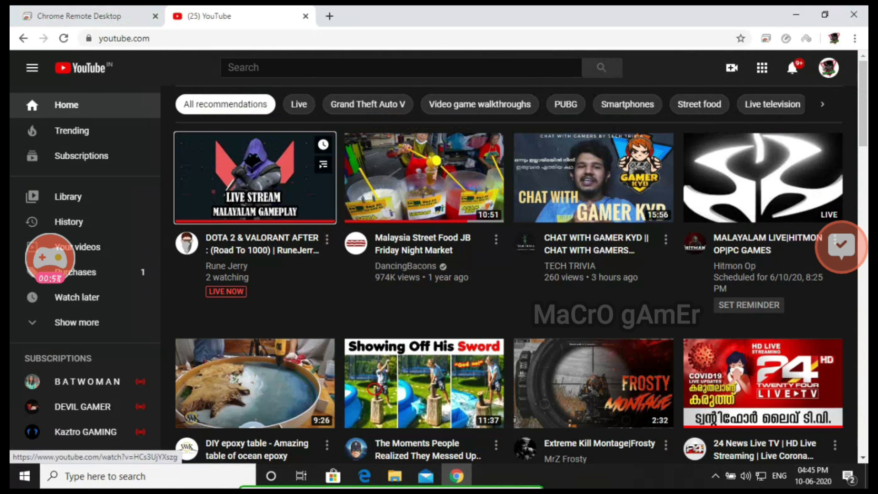
# Step: Play the DOTA 2 & VALORANT live stream, view its playback settings, and close it through the miniplayer
pyautogui.click(255, 177)
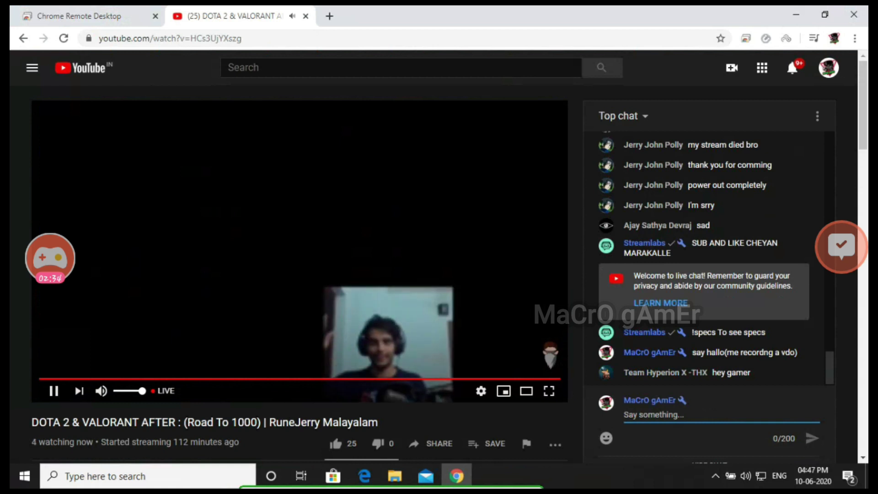
pyautogui.click(481, 390)
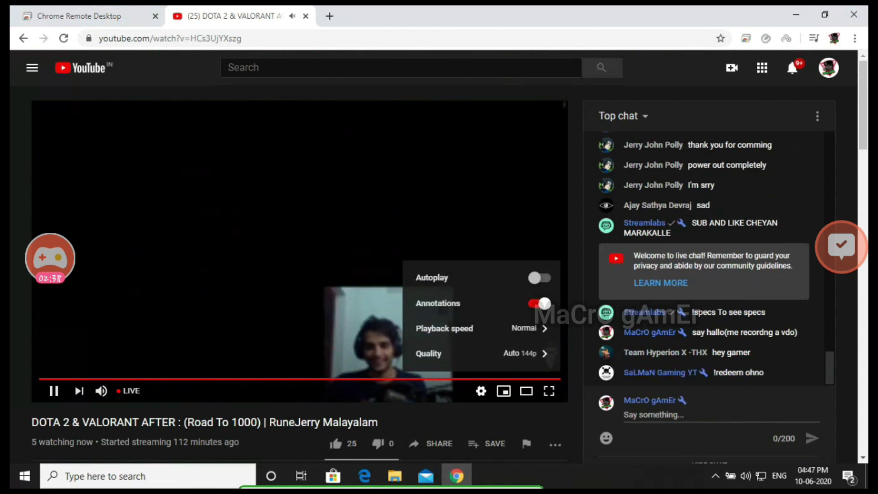
pyautogui.press('i')
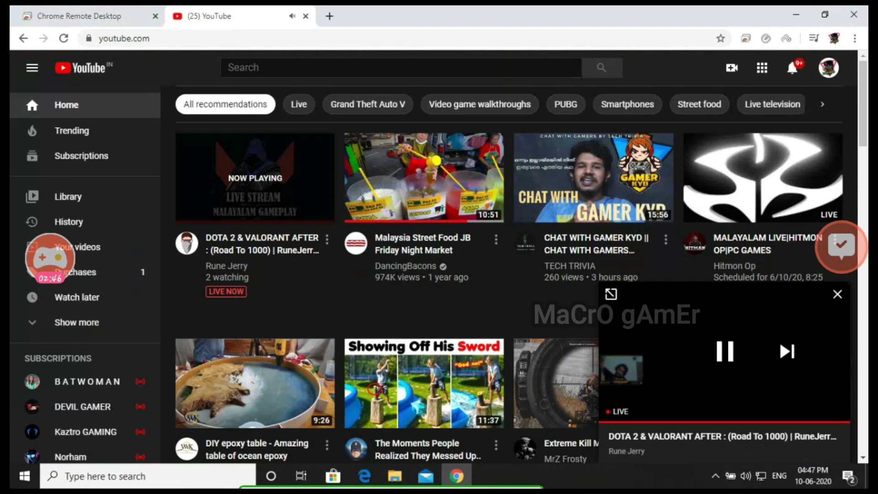
pyautogui.press('Escape')
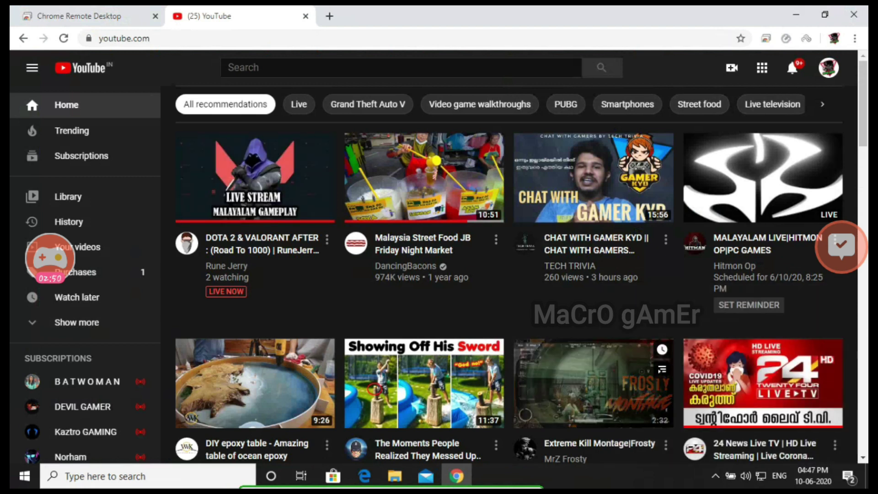
# Step: Minimize the browser and move the desktop-sharing notice out of the way on the desktop
pyautogui.moveTo(456, 475)
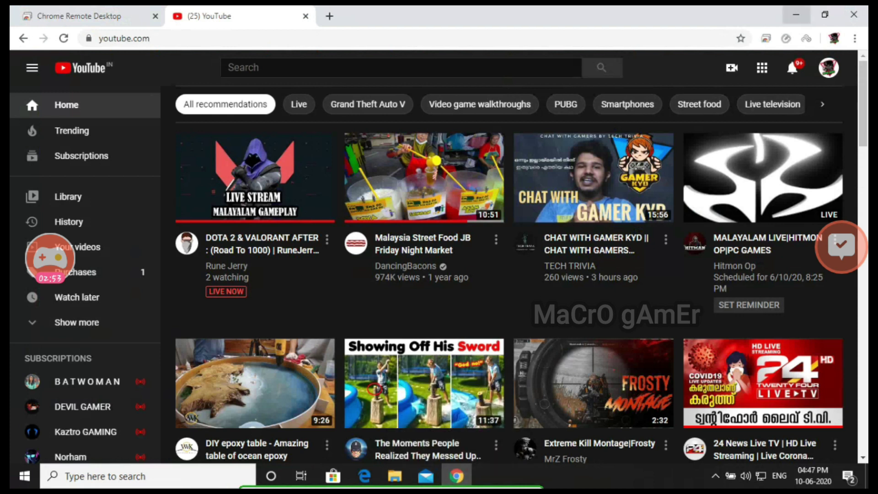
pyautogui.click(796, 14)
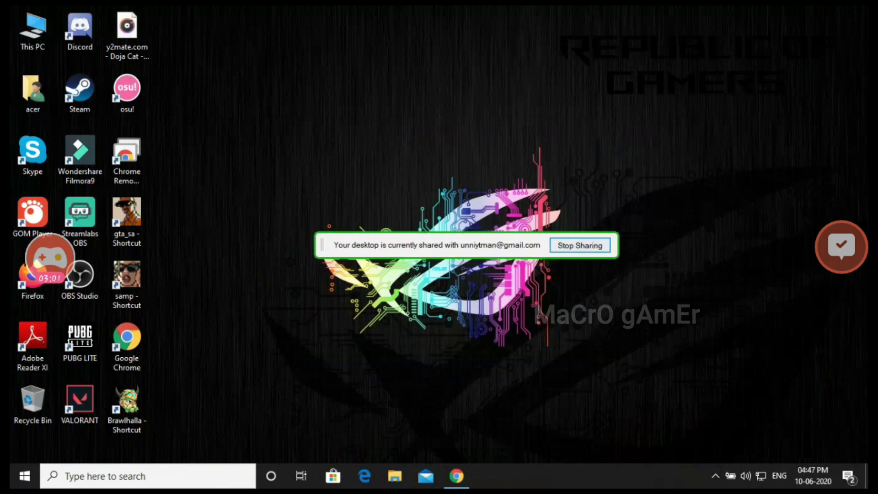
pyautogui.moveTo(510, 240); pyautogui.dragTo(485, 316)
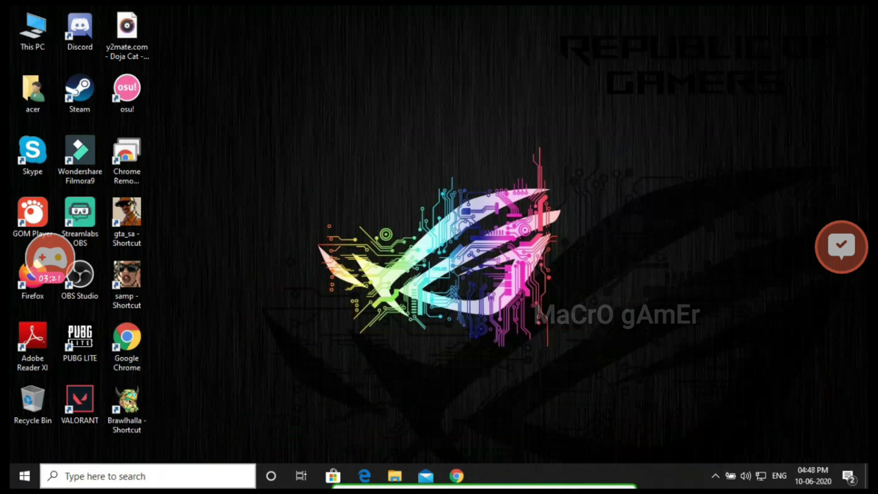
# Step: Refresh the Windows desktop
pyautogui.rightClick(428, 179)
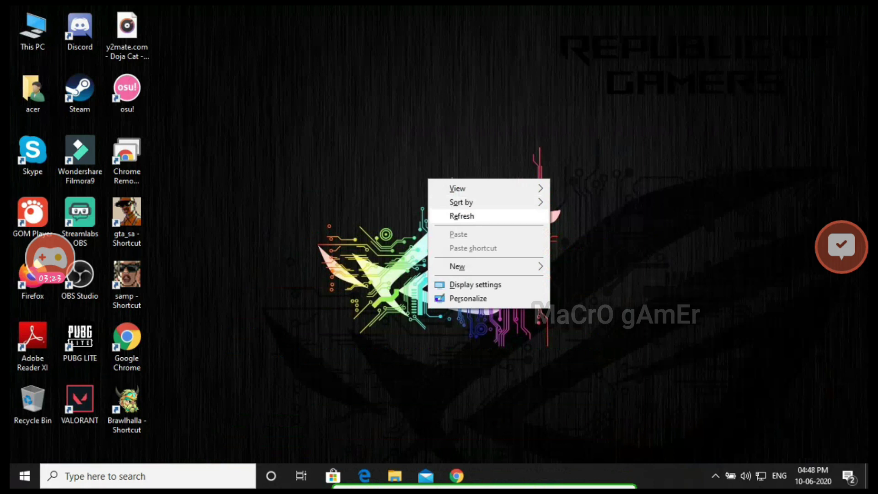
pyautogui.click(452, 216)
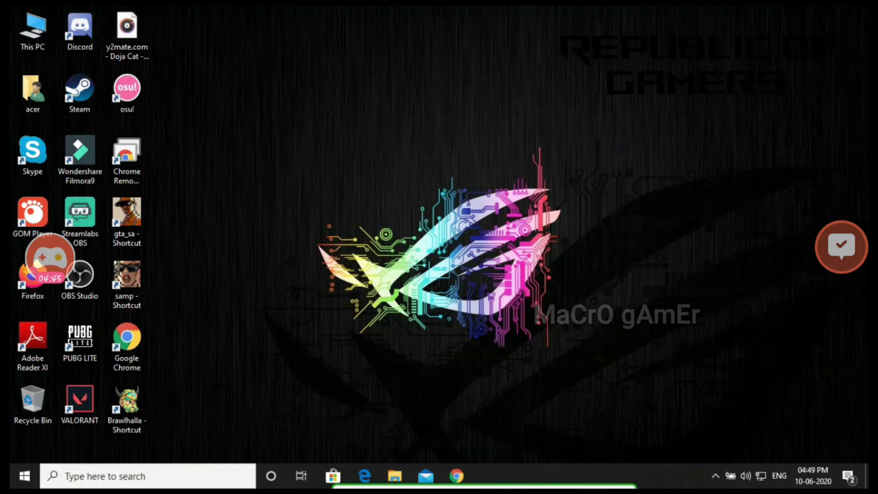
# Step: Enter a run of test characters in the Windows search, clear them and close the search
pyautogui.click(147, 476)
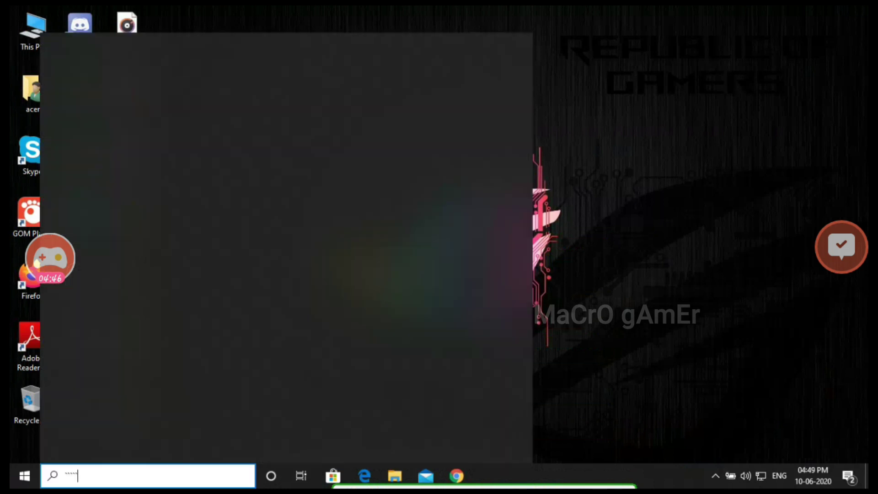
pyautogui.write('......')
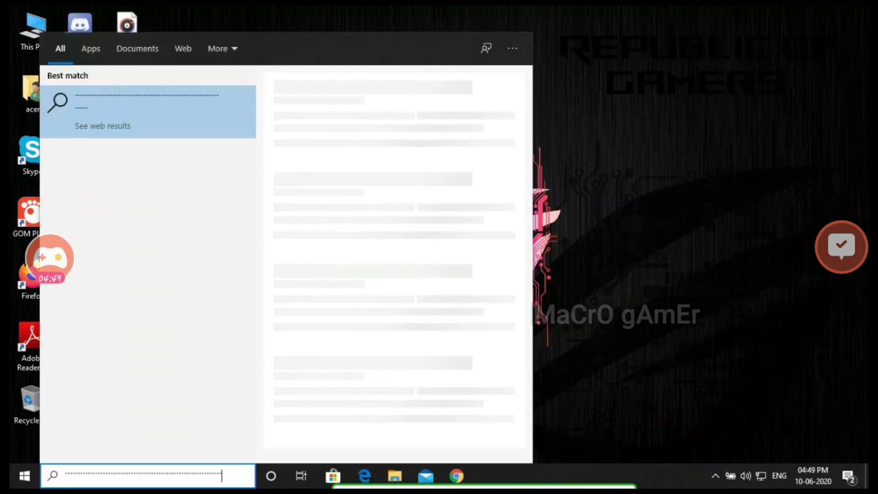
pyautogui.press('BackSpace')
pyautogui.press('BackSpace')
pyautogui.press('BackSpace')
pyautogui.press('BackSpace')
pyautogui.press('BackSpace')
pyautogui.press('BackSpace')
pyautogui.press('BackSpace')
pyautogui.press('BackSpace')
pyautogui.press('BackSpace')
pyautogui.press('BackSpace')
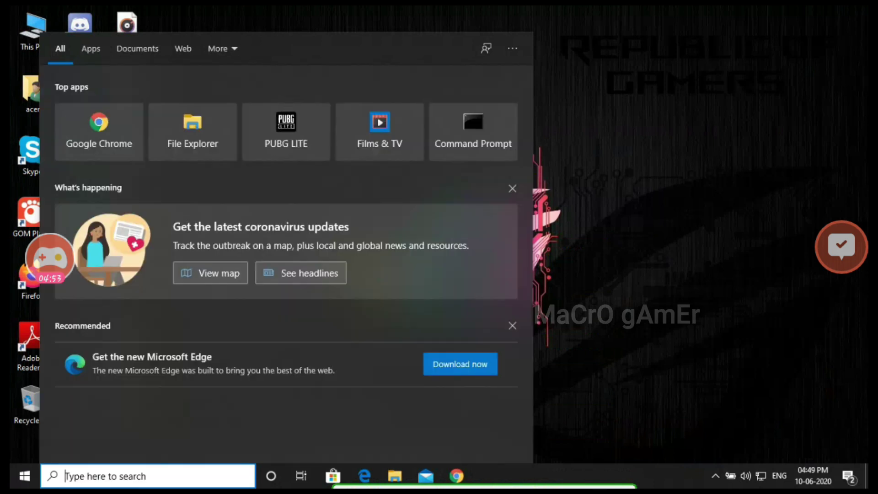
pyautogui.press('Escape')
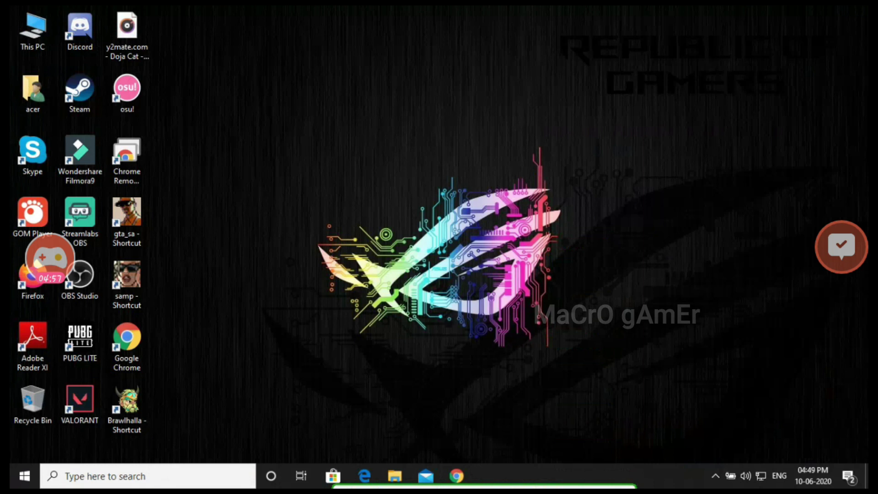
pyautogui.press('super+s')
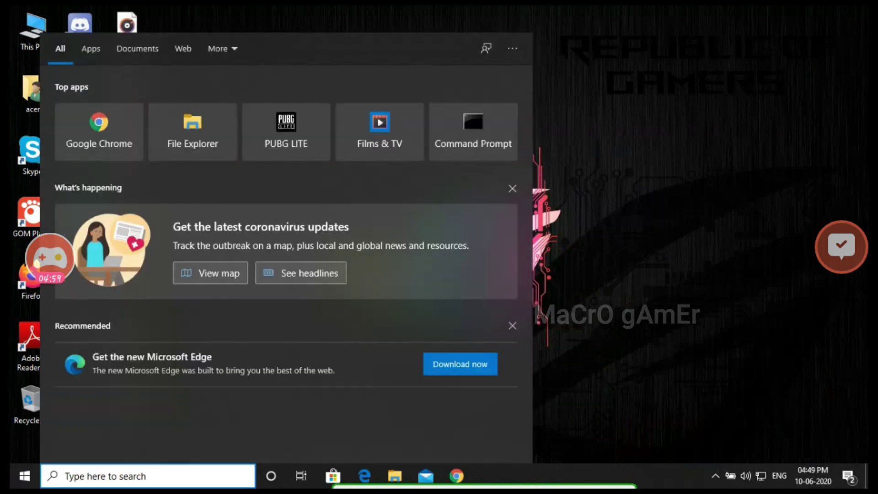
pyautogui.press('Escape')
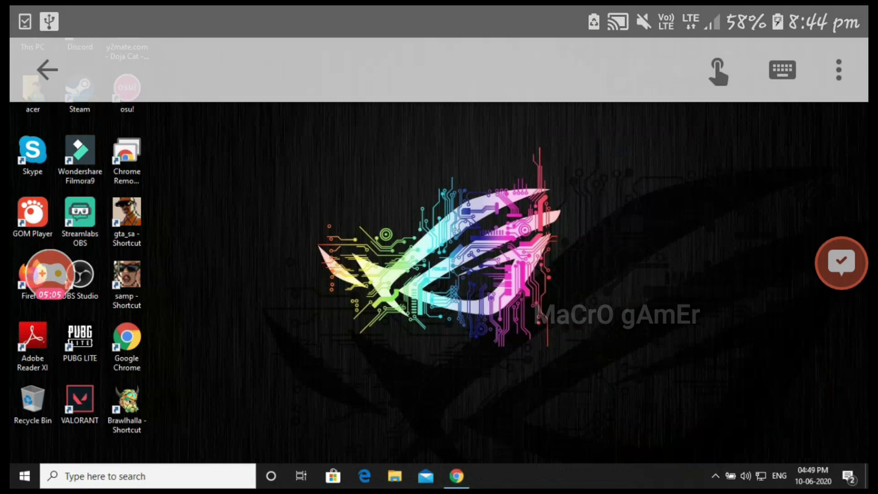
# Step: Toggle the remote session between touch and trackpad input, leaving it in trackpad mode
pyautogui.click(717, 70)
pyautogui.click(718, 71)
pyautogui.click(717, 71)
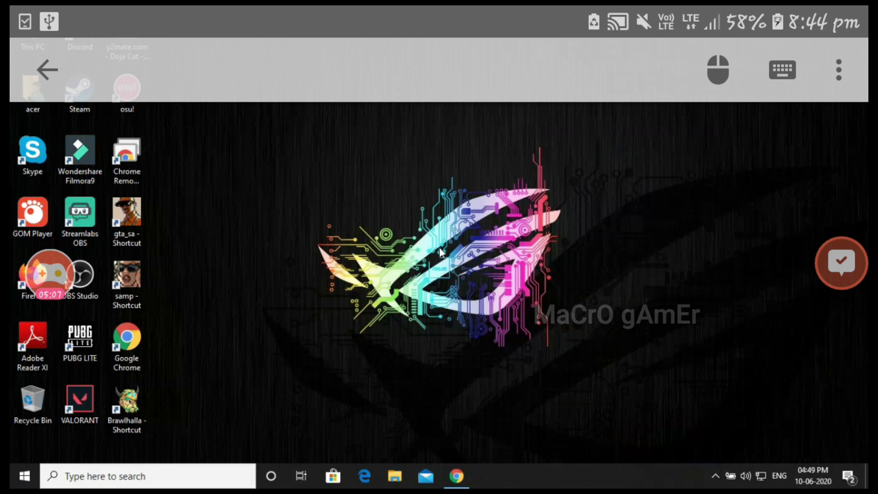
pyautogui.click(717, 71)
pyautogui.click(717, 71)
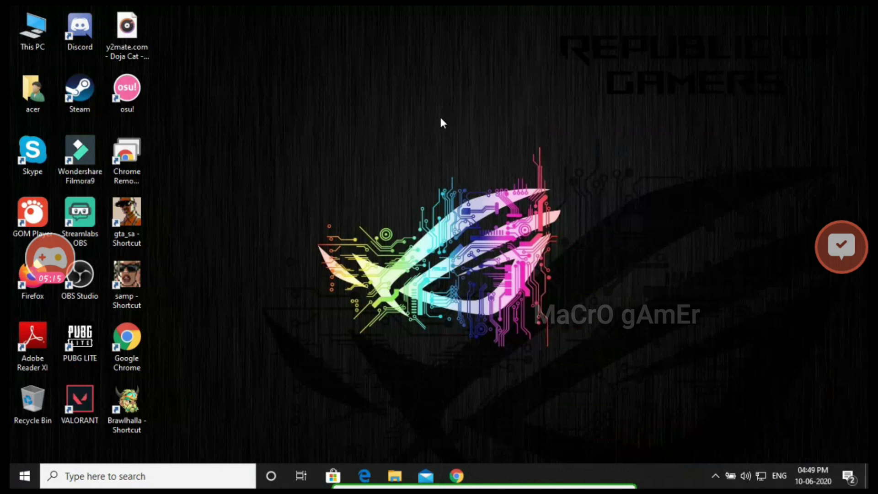
# Step: Zoom into the remote desktop and look across its icons, wallpaper and taskbar
pyautogui.scroll(5, 265, 196)
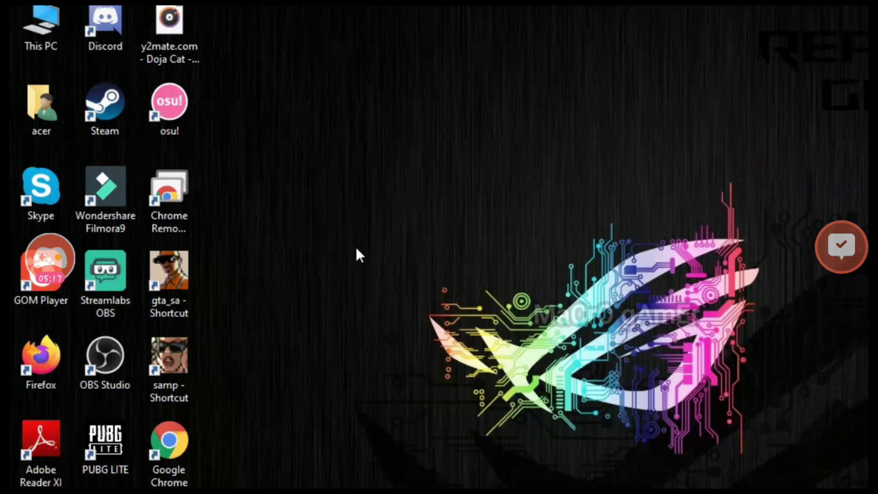
pyautogui.hscroll(5, 443, 221)
pyautogui.scroll(-3, 443, 221)
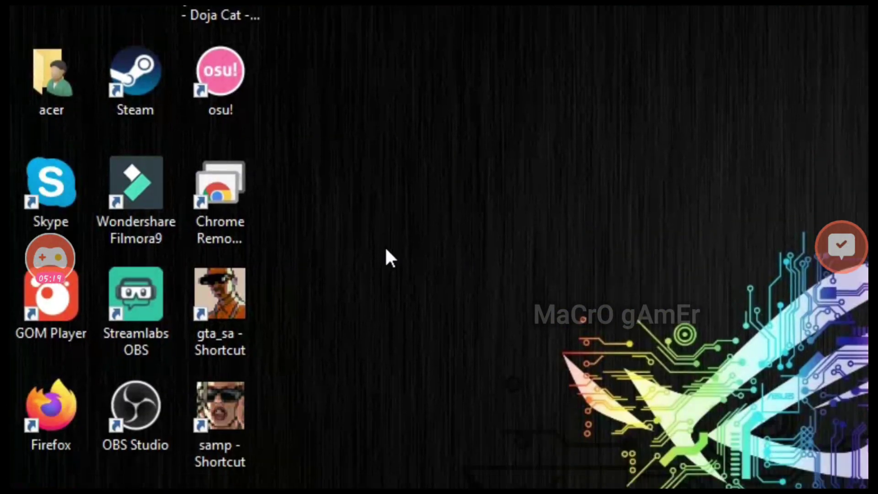
pyautogui.scroll(-5, 441, 249)
pyautogui.hscroll(2, 440, 249)
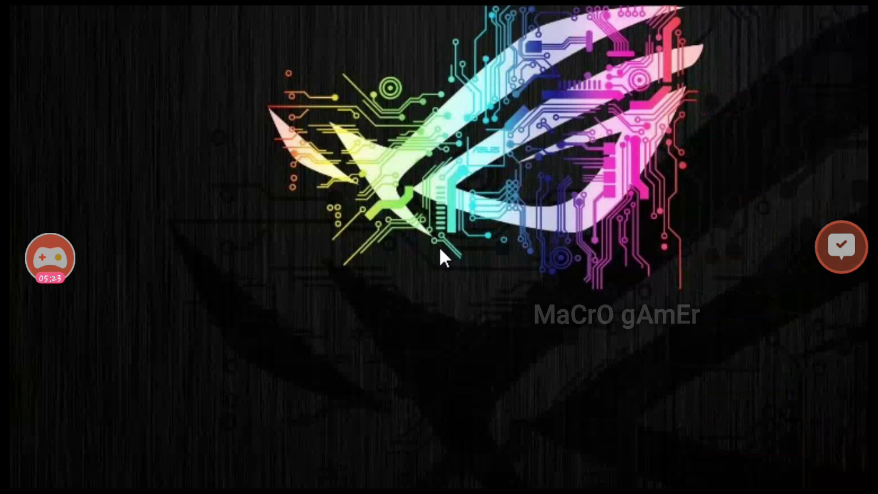
pyautogui.scroll(-3, 443, 258)
pyautogui.hscroll(4, 444, 259)
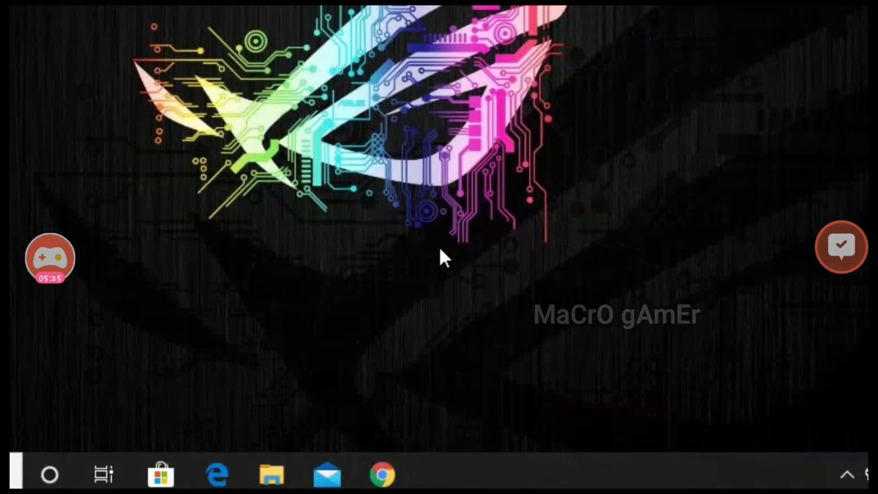
pyautogui.hscroll(3, 440, 265)
pyautogui.scroll(5, 439, 256)
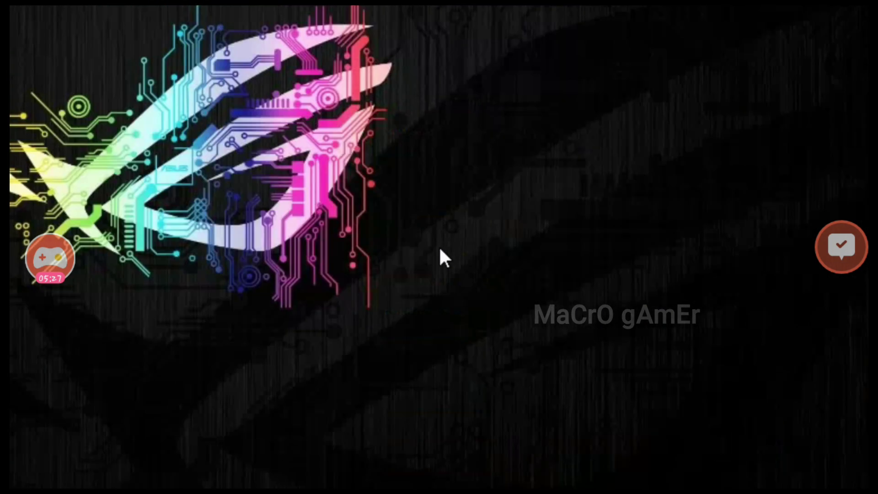
pyautogui.scroll(-5, 444, 258)
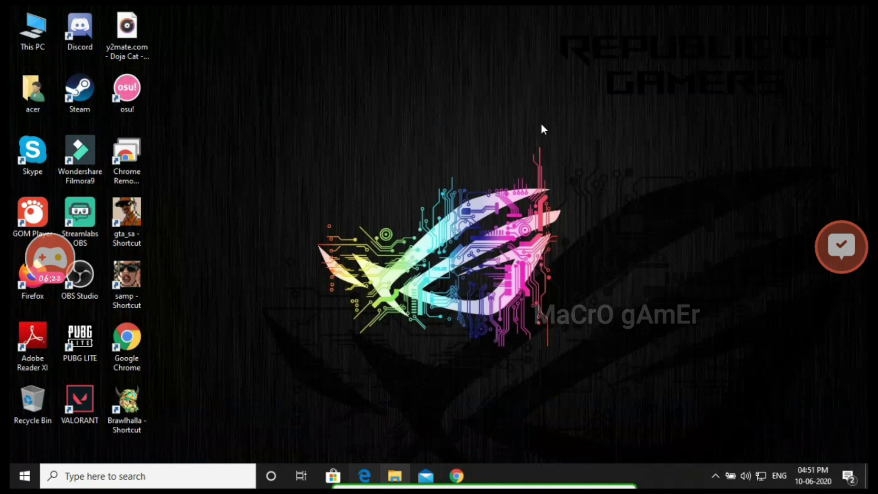
# Step: Switch to Chrome, search the web for "internet speed test" and run Google's speed test
pyautogui.hotkey('alt', 'Tab')
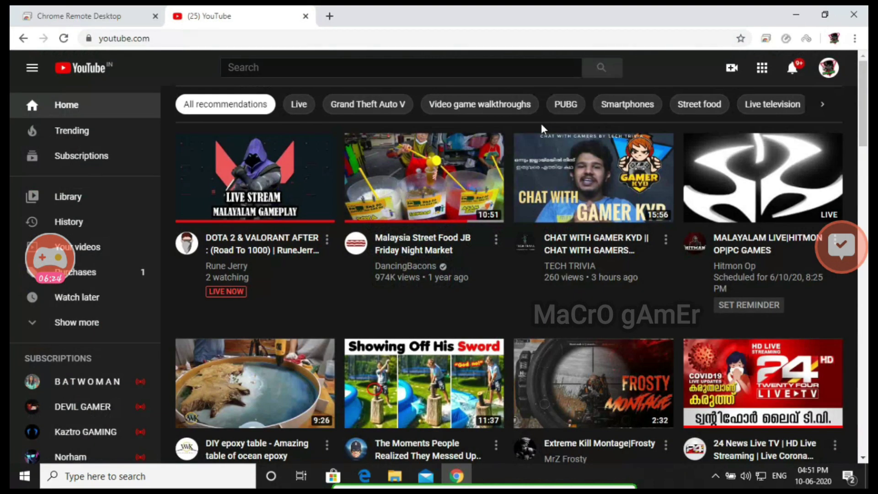
pyautogui.hotkey('ctrl', 't')
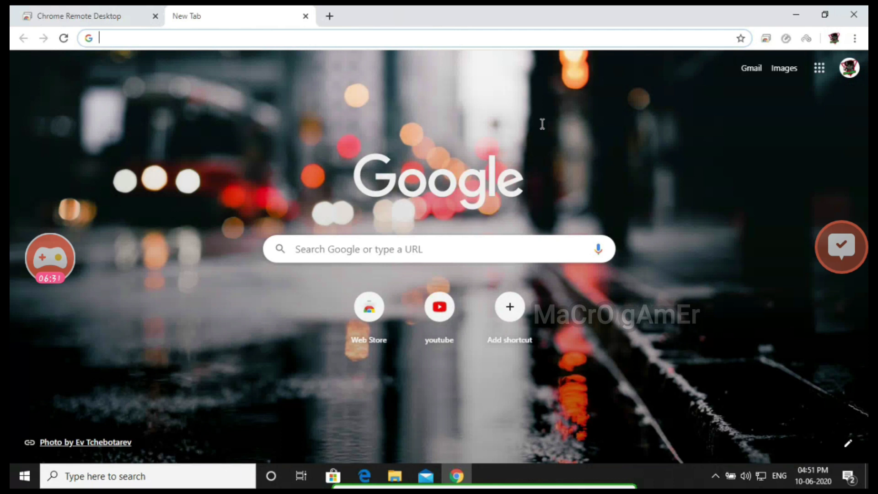
pyautogui.write('internet speed test')
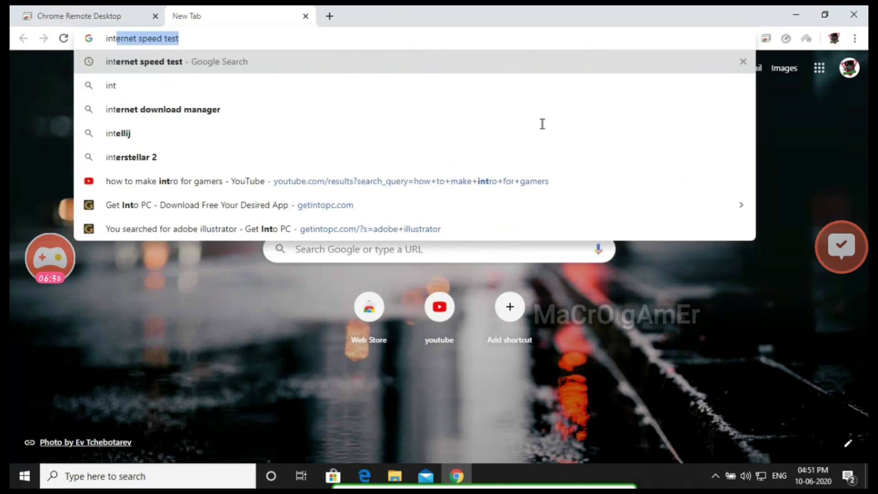
pyautogui.press('Return')
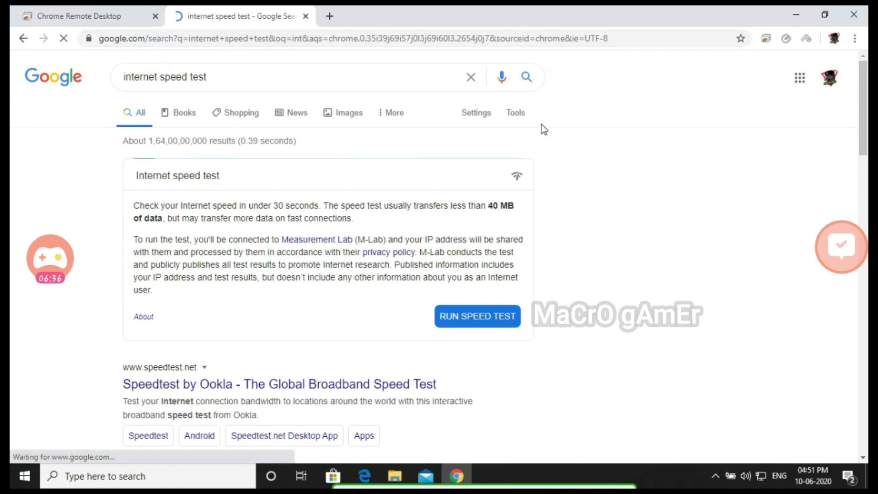
pyautogui.press('Return')
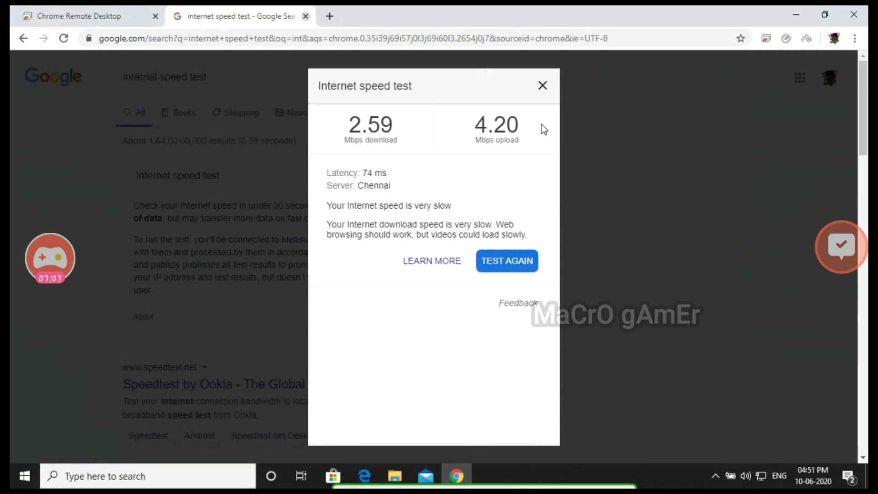
# Step: Close the speed test page and the game launcher window
pyautogui.hotkey('ctrl', 'w')
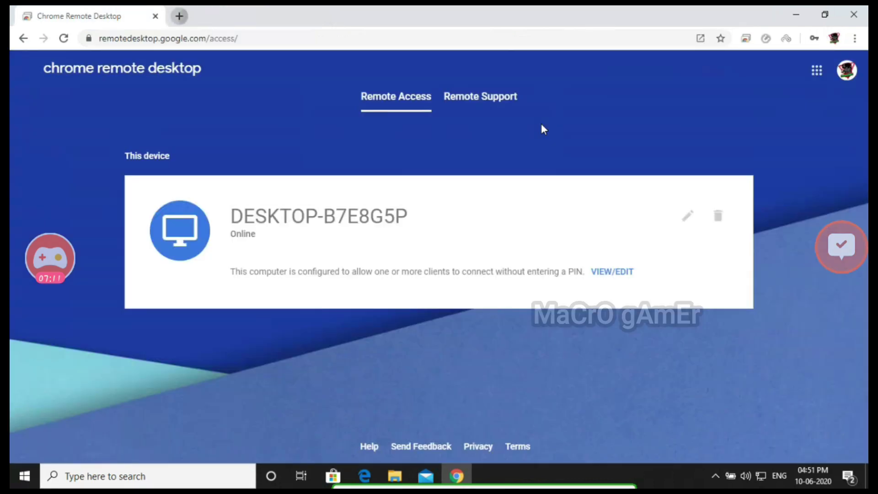
pyautogui.hotkey('ctrl', 't')
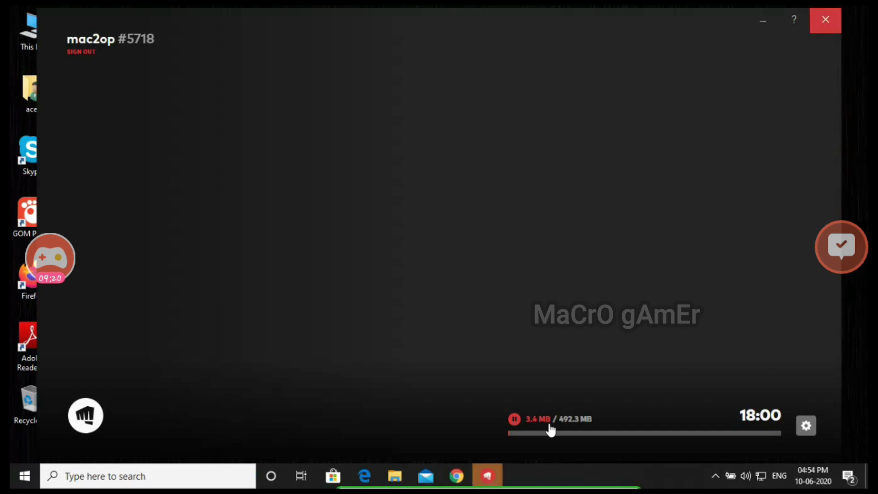
pyautogui.click(825, 19)
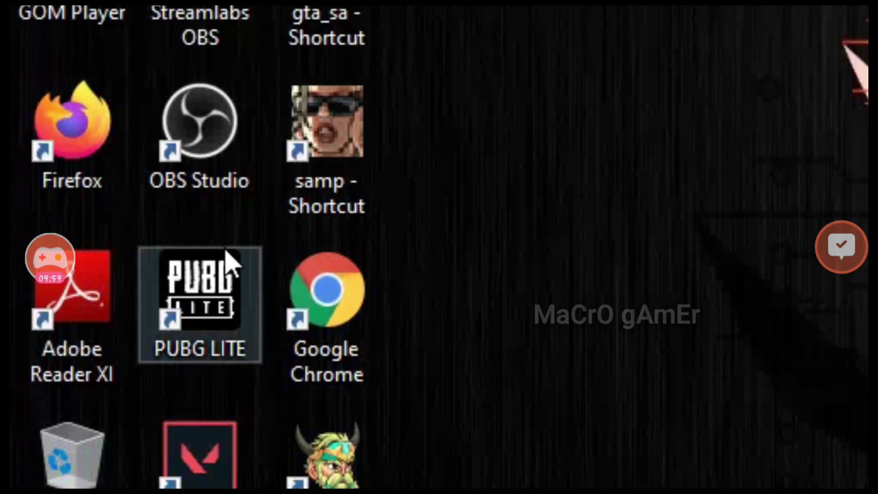
pyautogui.scroll(-5, 438, 247)
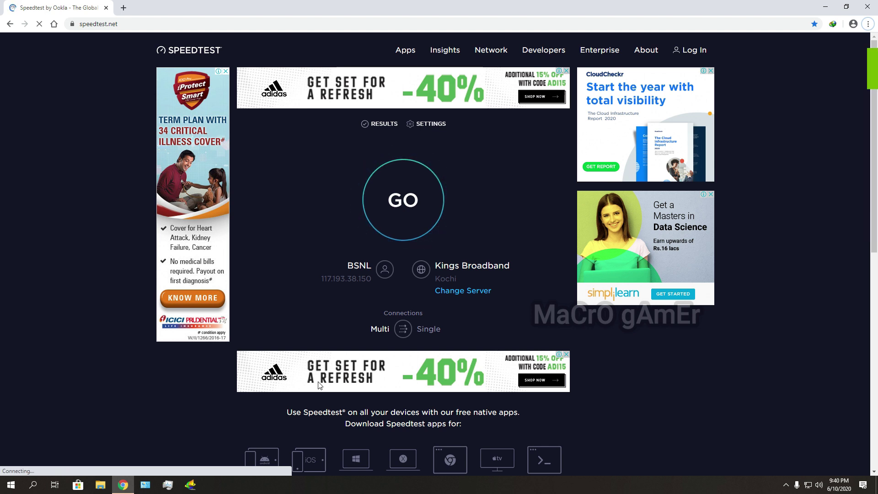
# Step: Run the Ookla connection test on speedtest.net with the Kings Broadband server and multiple connections
pyautogui.click(425, 196)
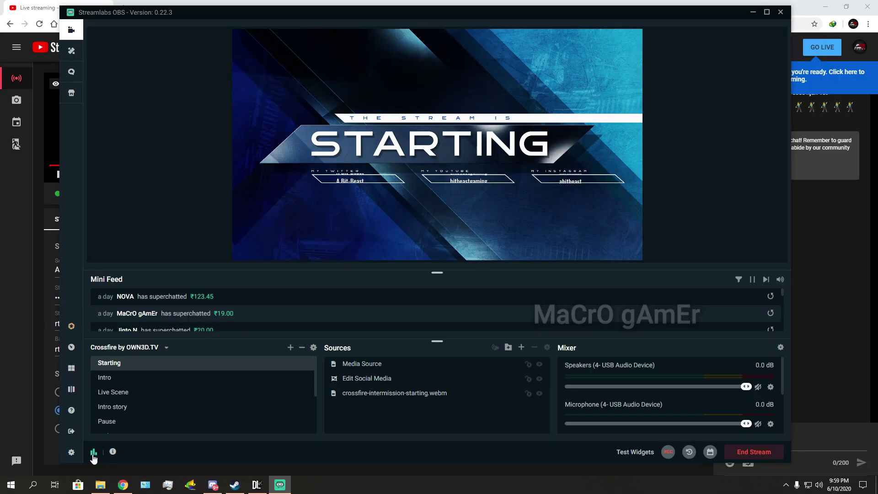
# Step: Switch to Streamlabs OBS and check the running stream's live performance stats, including dropped frames and bitrate
pyautogui.click(269, 277)
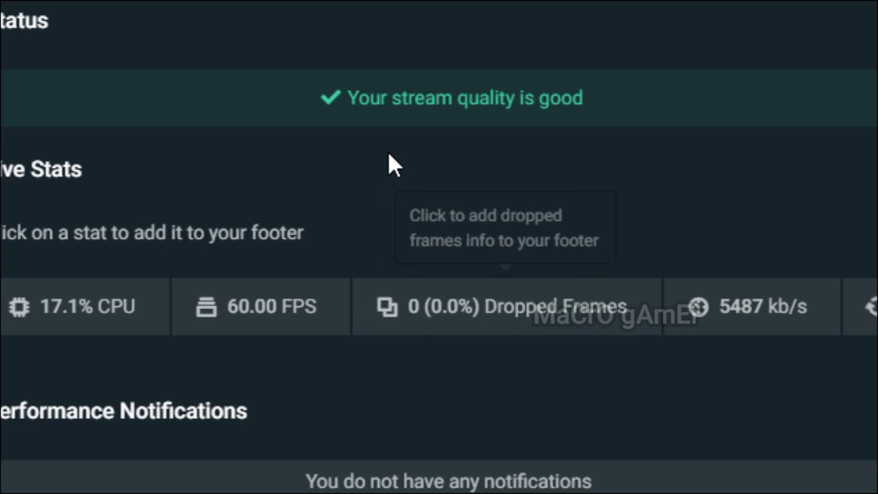